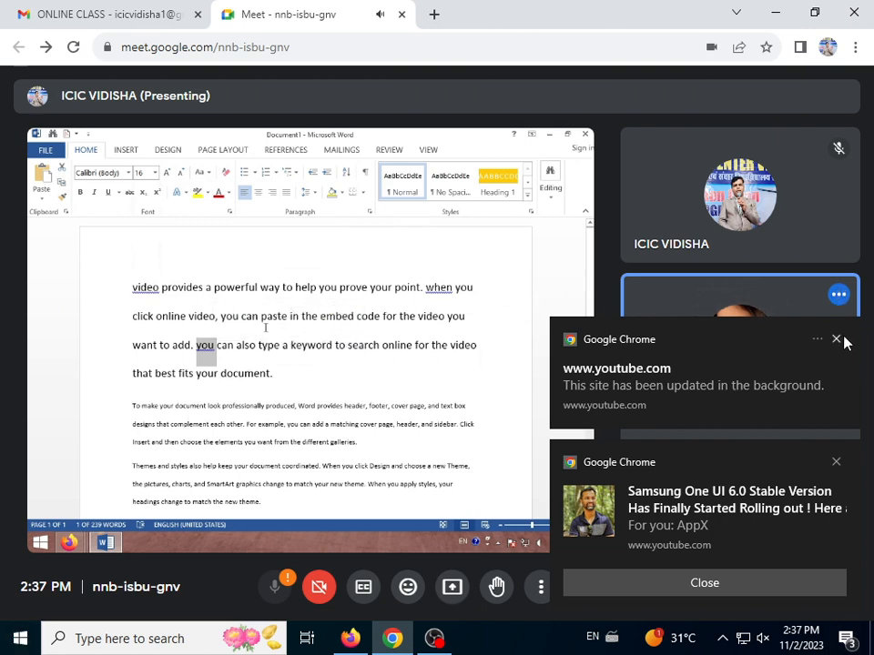
- Dismiss the two YouTube notifications from Google Chrome
left_click(836, 340)
left_click(837, 462)
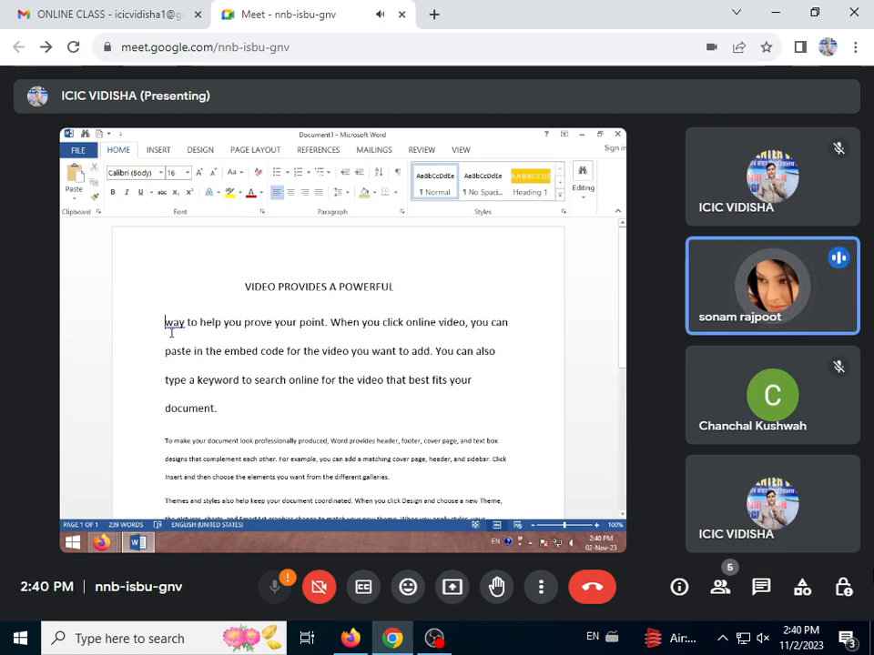
- Make the heading "VIDEO PROVIDES A POWERFUL" bold, italic and underlined
left_click_drag(172, 331, 230, 425)
left_click(234, 305)
left_click_drag(241, 289, 394, 289)
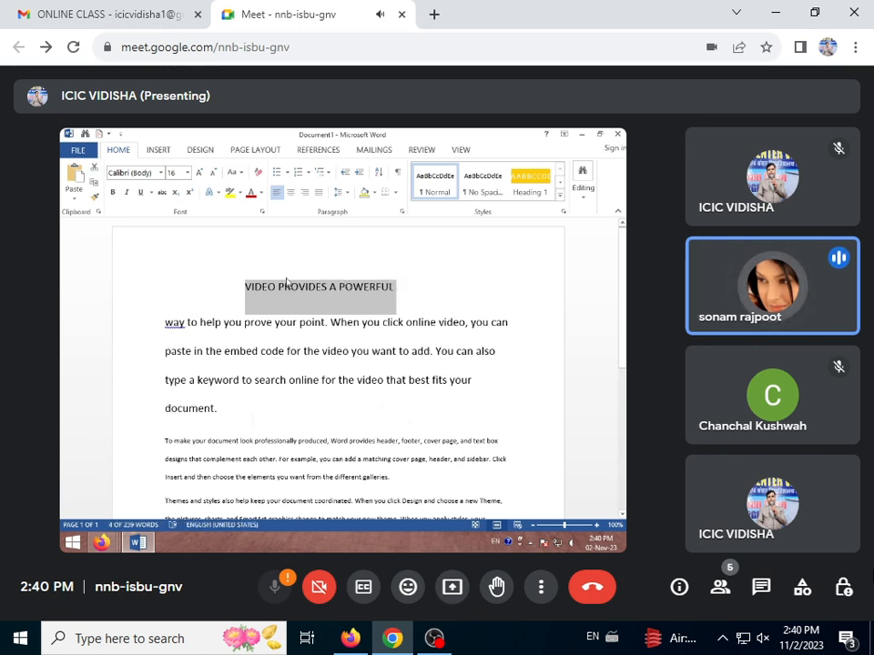
left_click(112, 192)
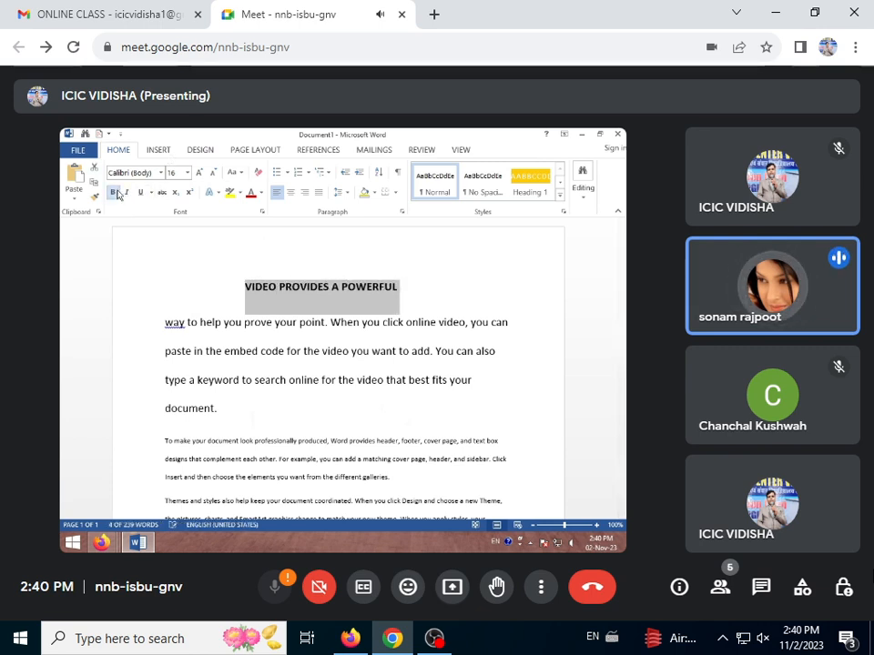
left_click(128, 193)
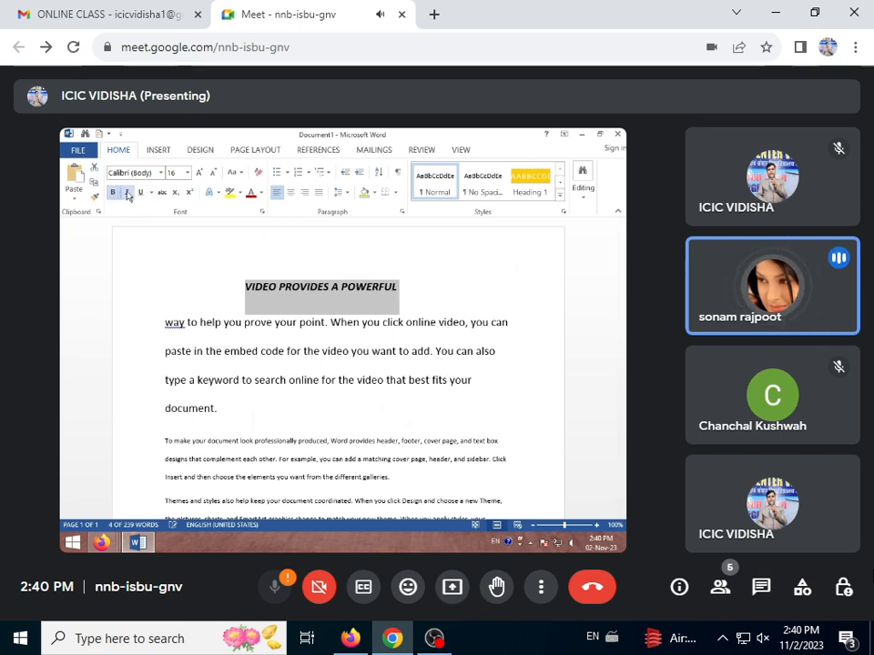
left_click(140, 193)
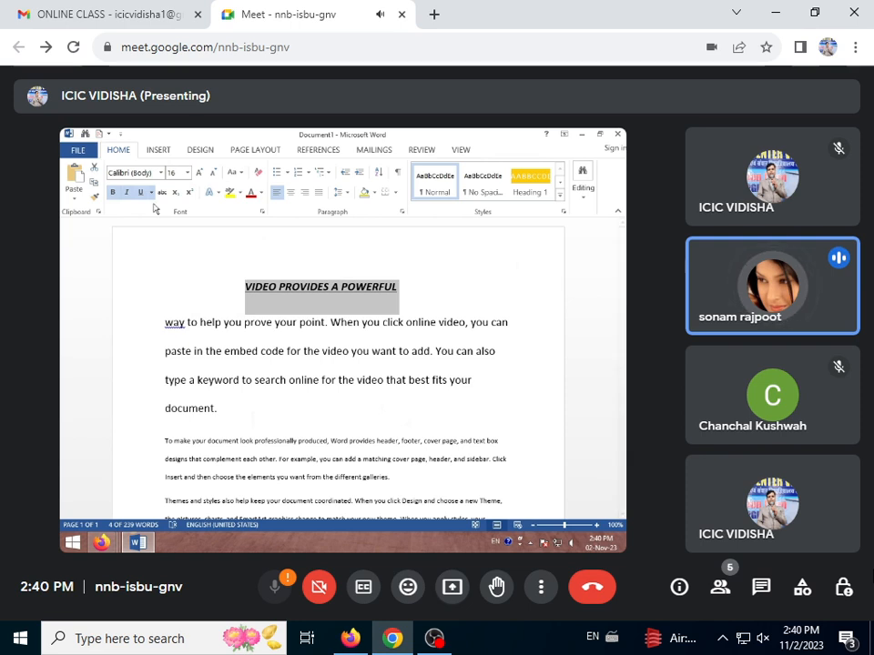
- Try an orange underline color for the heading in the Font dialog and discard the change
left_click(151, 194)
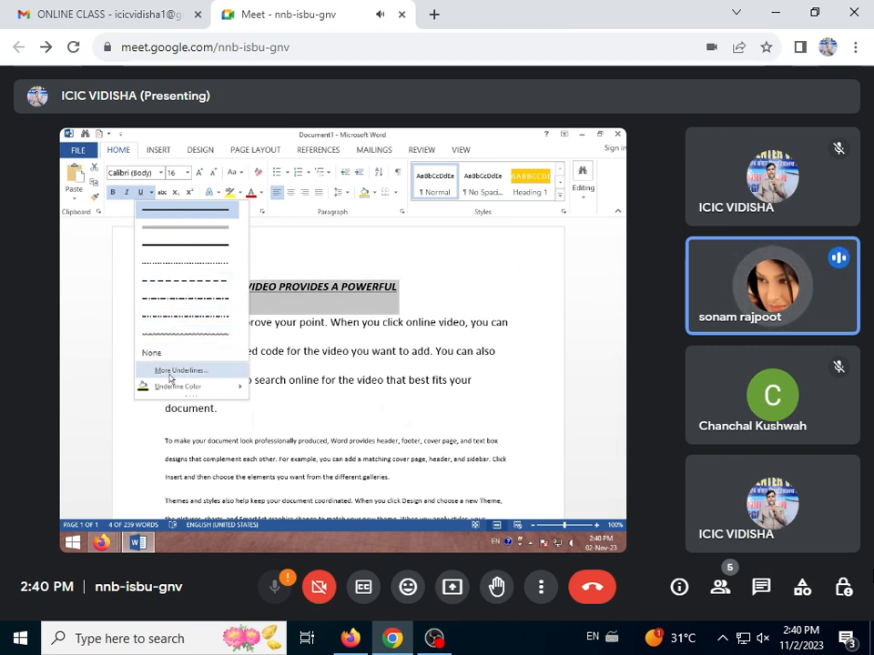
mouse_move(160, 387)
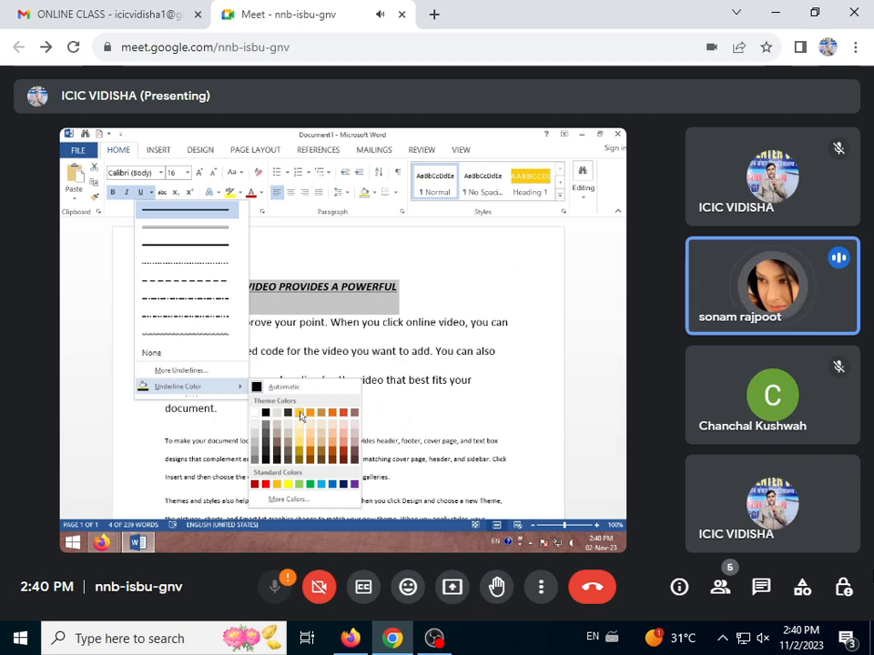
left_click(162, 370)
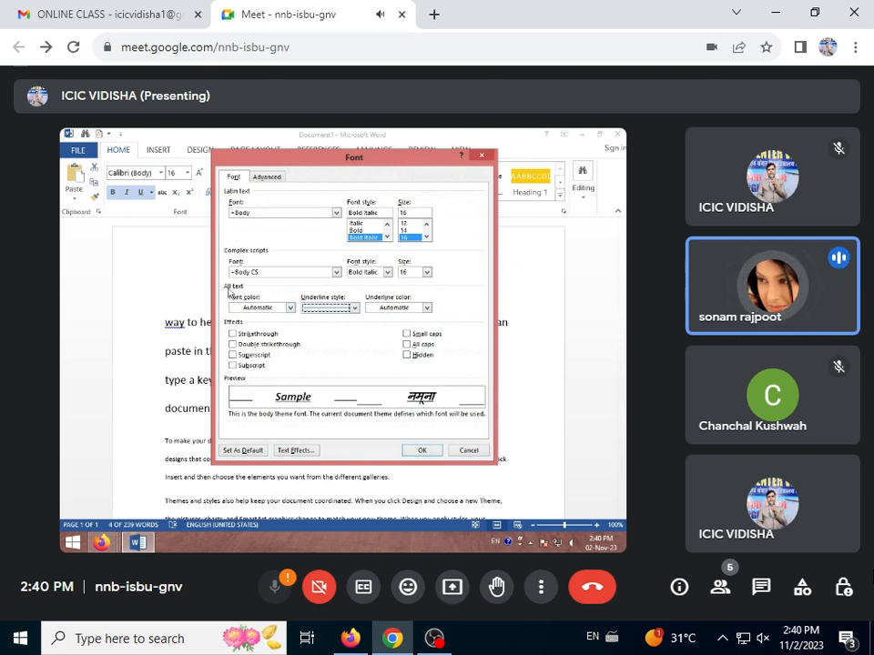
left_click(354, 308)
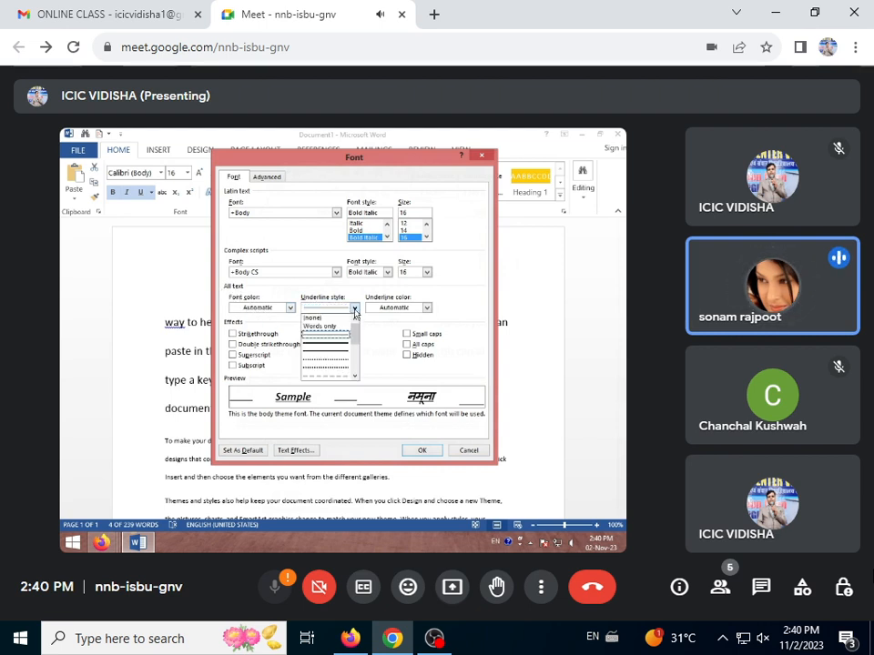
scroll(343, 357, "down", 2)
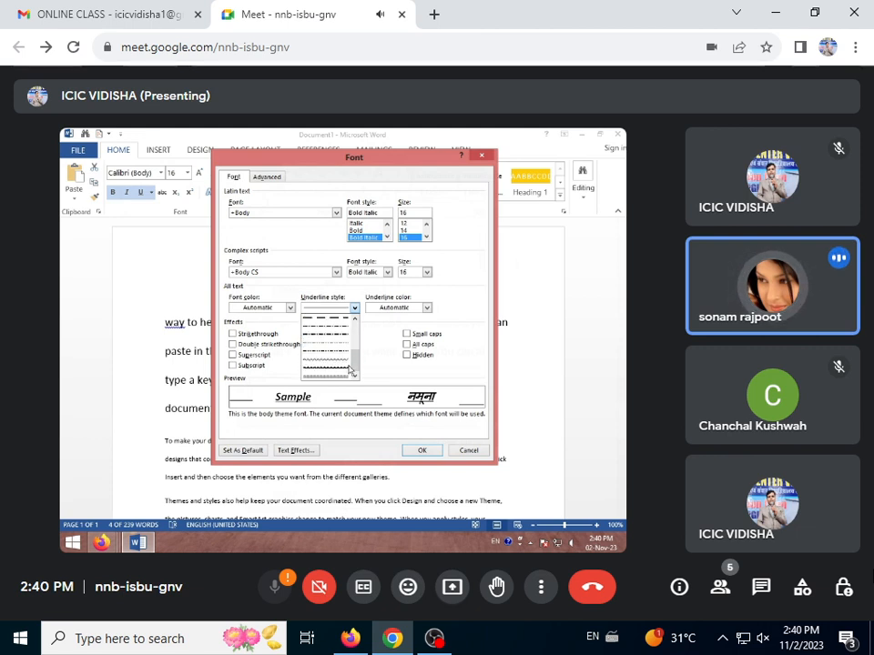
left_click(426, 308)
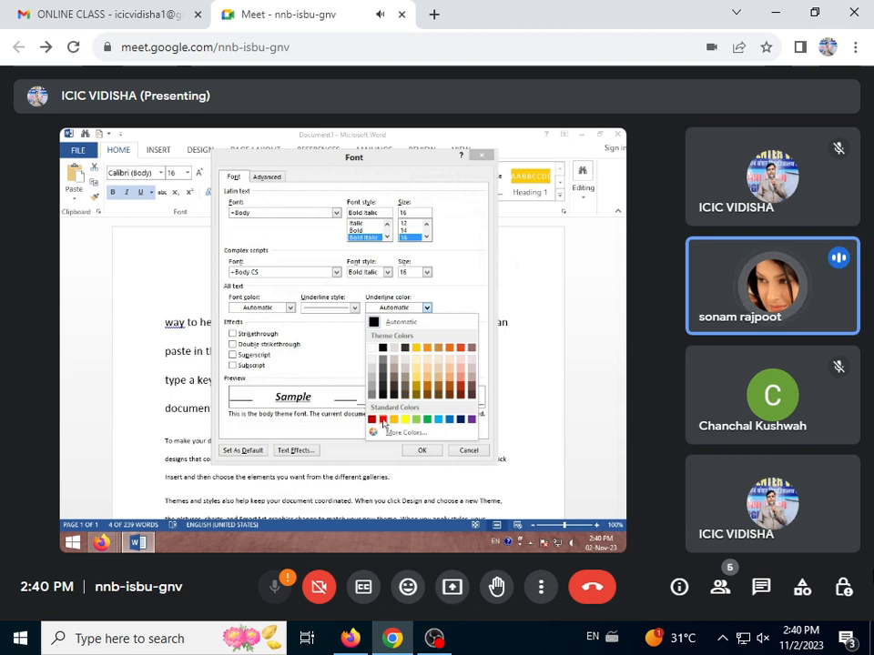
left_click(393, 419)
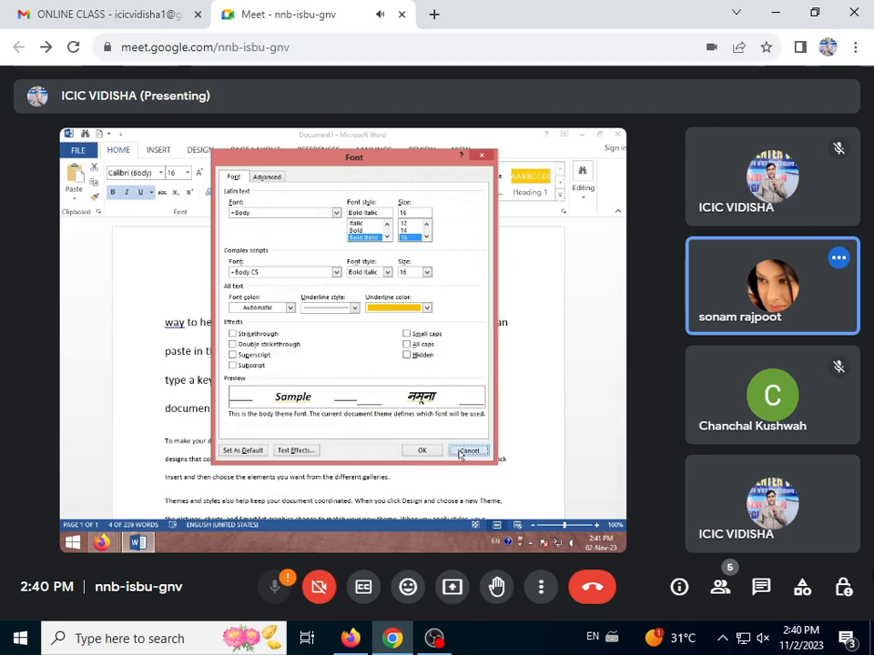
left_click(467, 451)
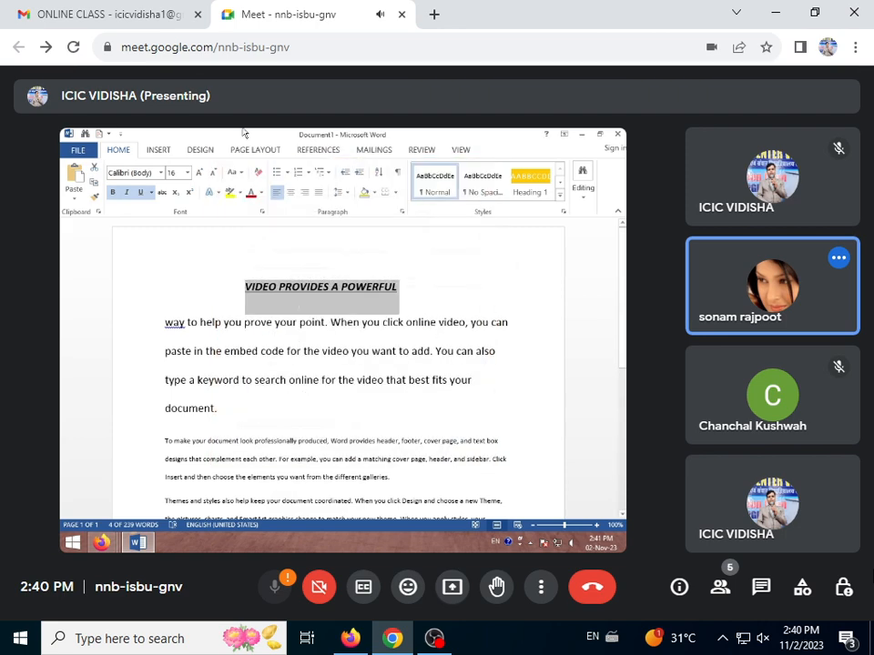
- Try strikethrough on the heading, remove it again and deselect the text
left_click(162, 193)
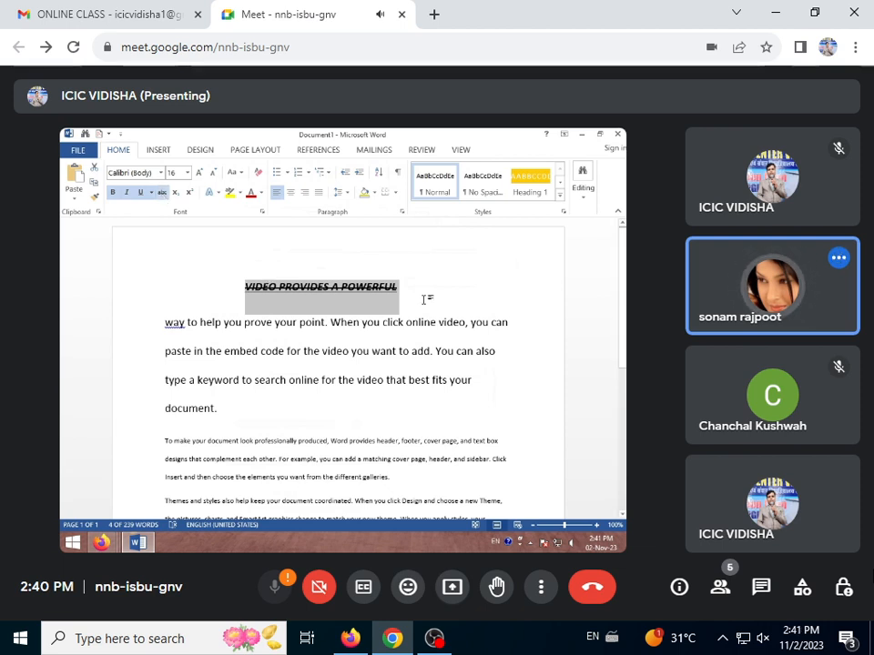
left_click(160, 199)
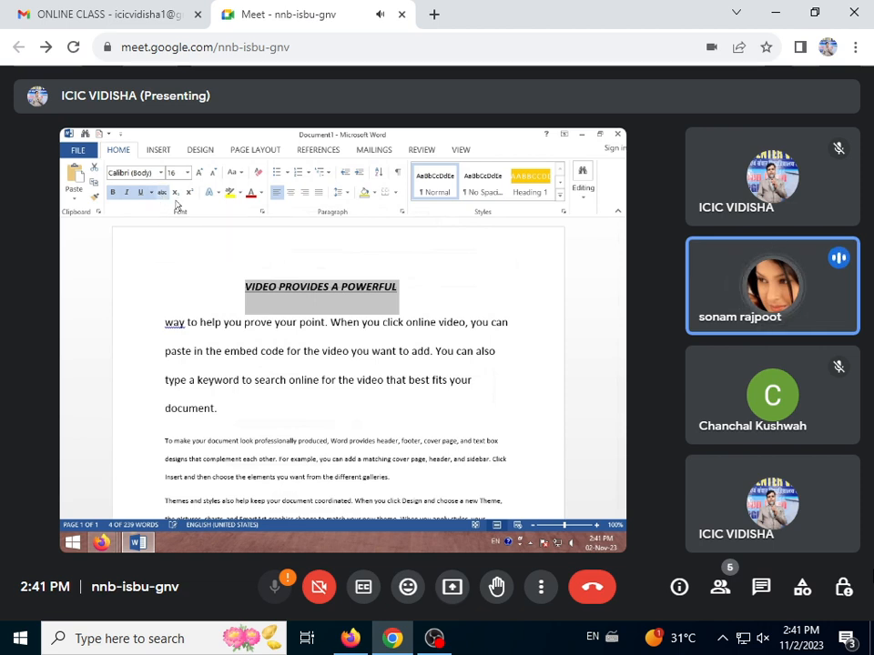
left_click(285, 291)
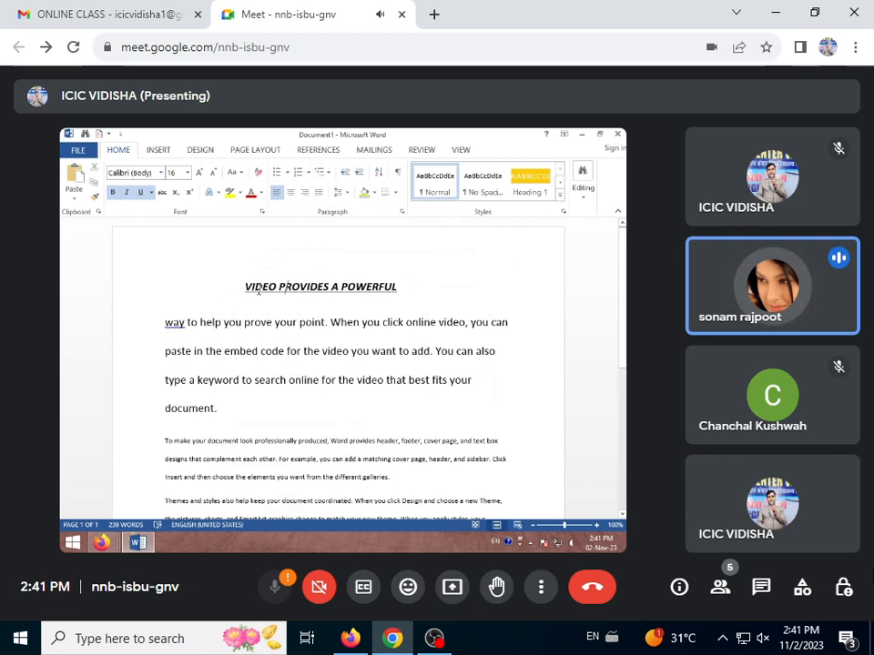
- Remove the italic formatting from the heading "VIDEO PROVIDES A POWERFUL"
left_click_drag(247, 287, 424, 289)
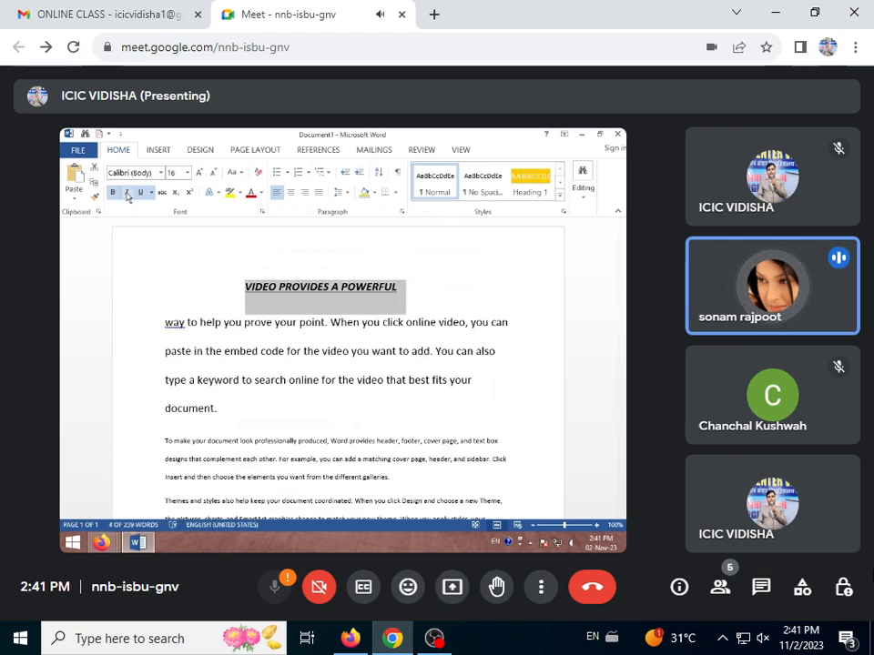
left_click(207, 351)
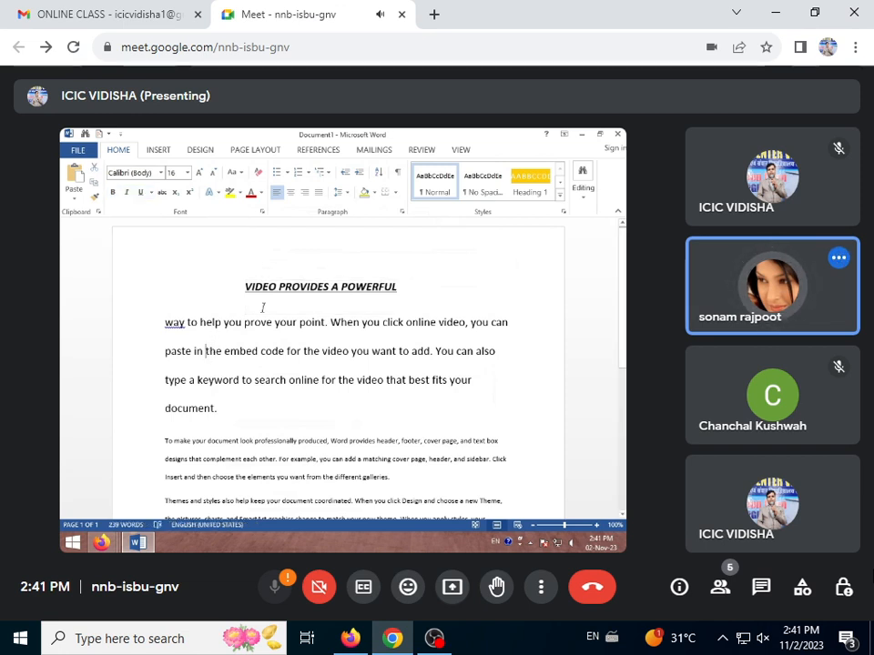
left_click(242, 286)
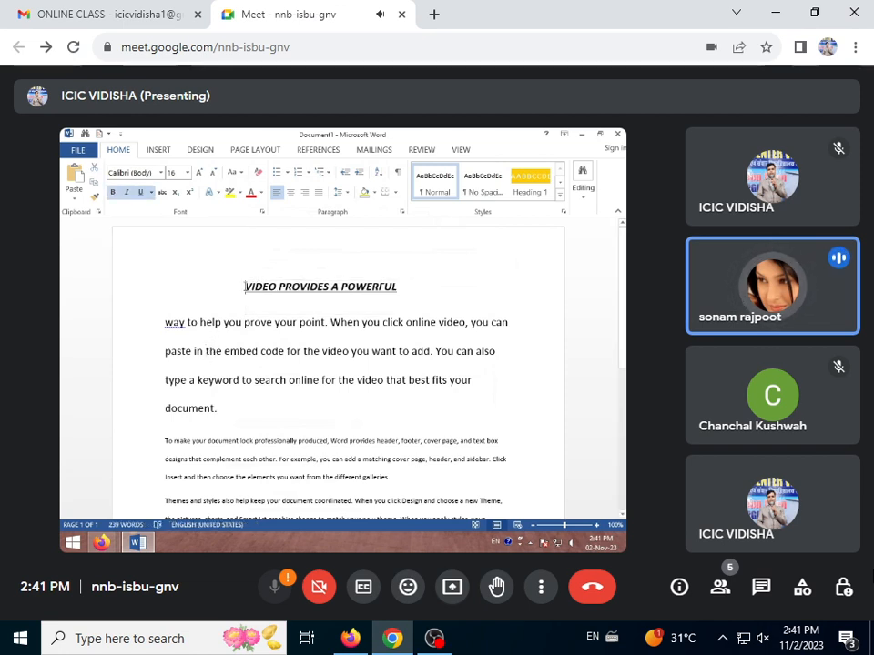
left_click_drag(244, 285, 411, 284)
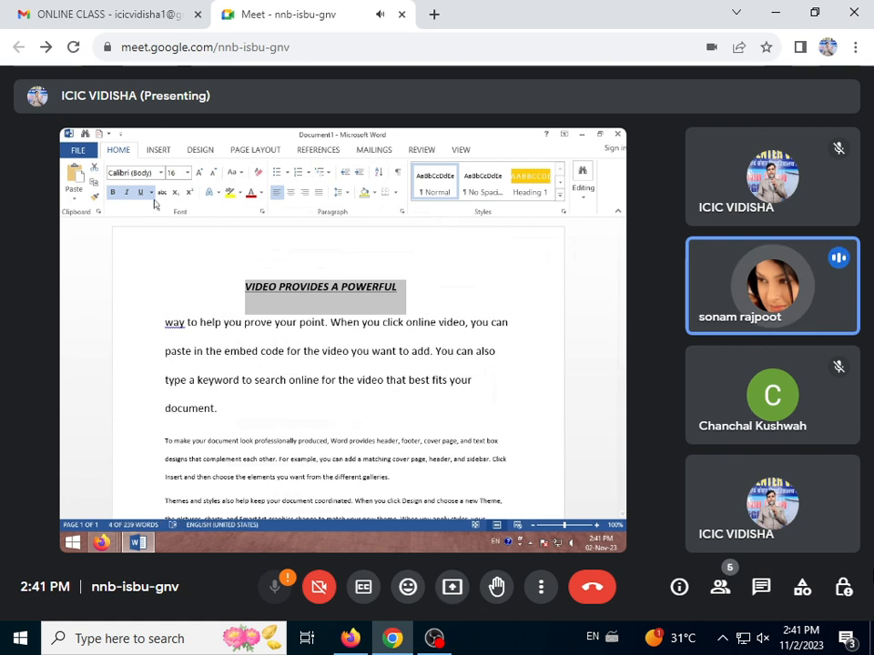
left_click(125, 192)
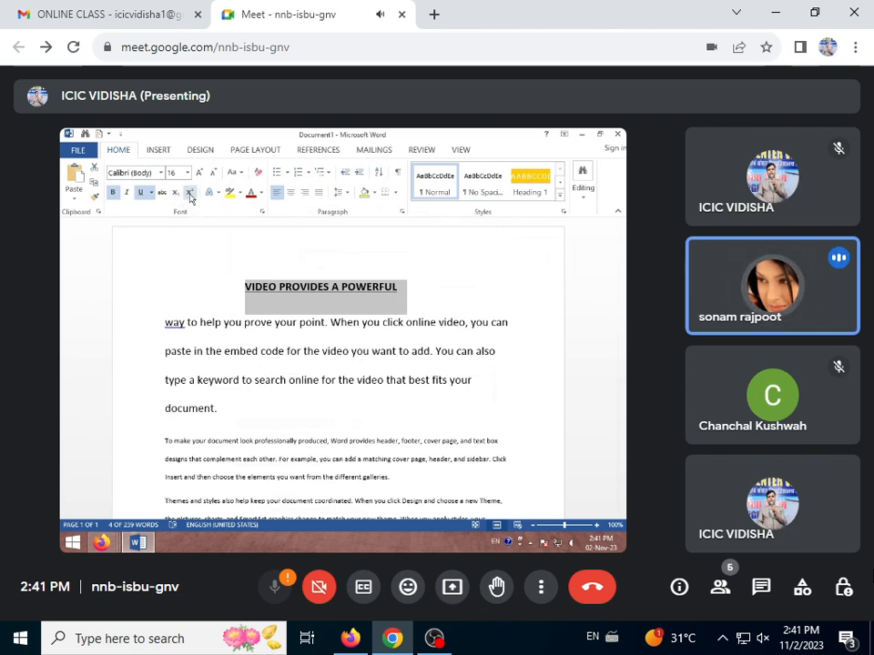
- Add a new line after the paragraph ending "document." containing A with a superscript 2
scroll(279, 370, "down", 5)
scroll(287, 369, "up", 3)
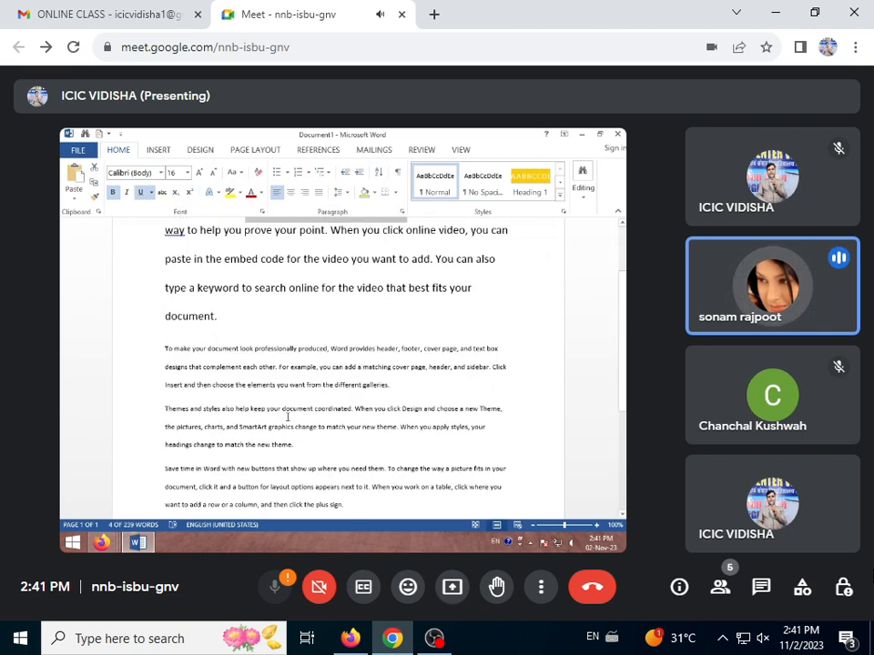
left_click(243, 358)
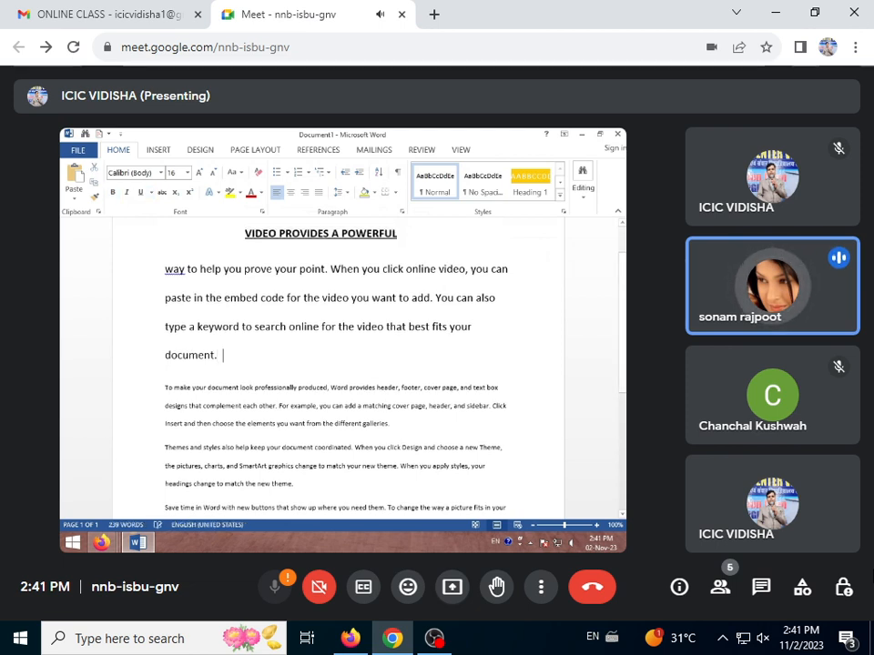
key("Return")
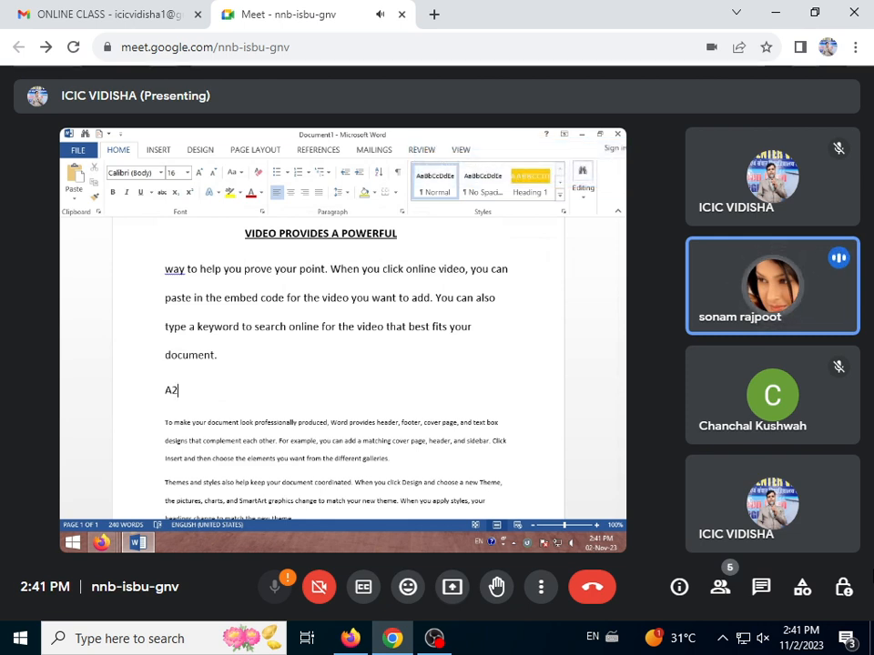
key("BackSpace")
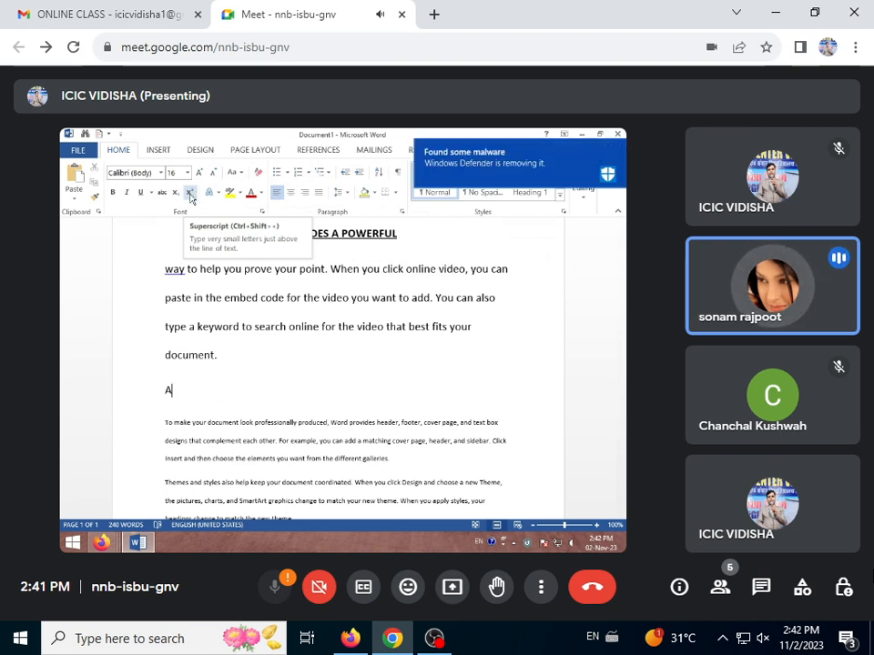
left_click(190, 193)
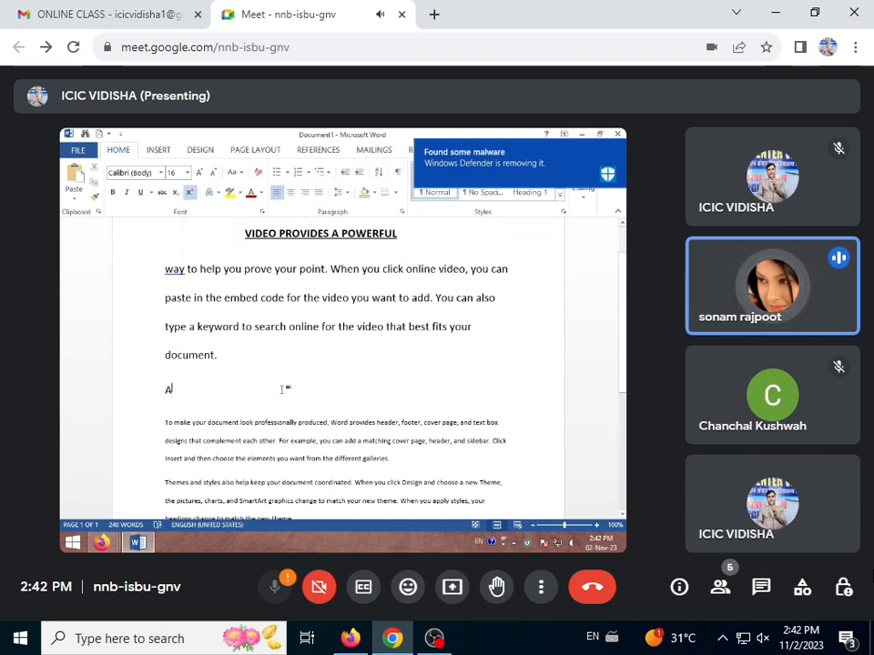
type("2")
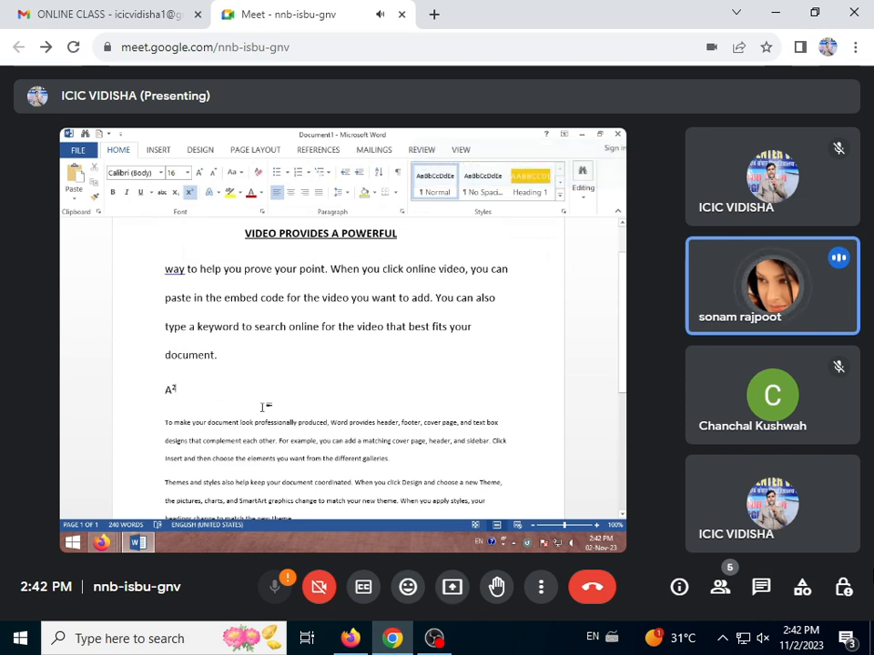
- Try adding filler letters in superscript after A² and delete them again
type("HJHJH")
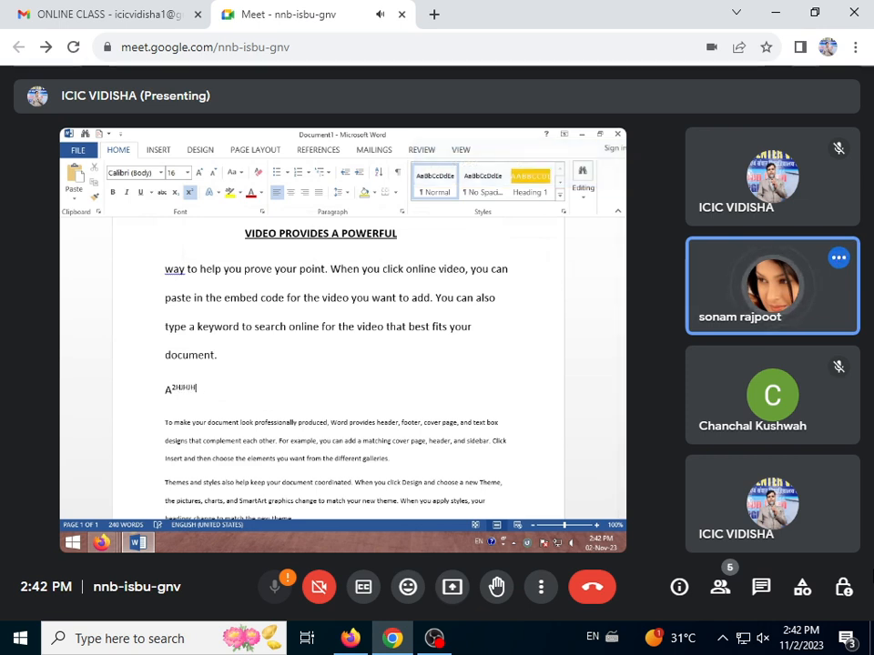
type("JHJH")
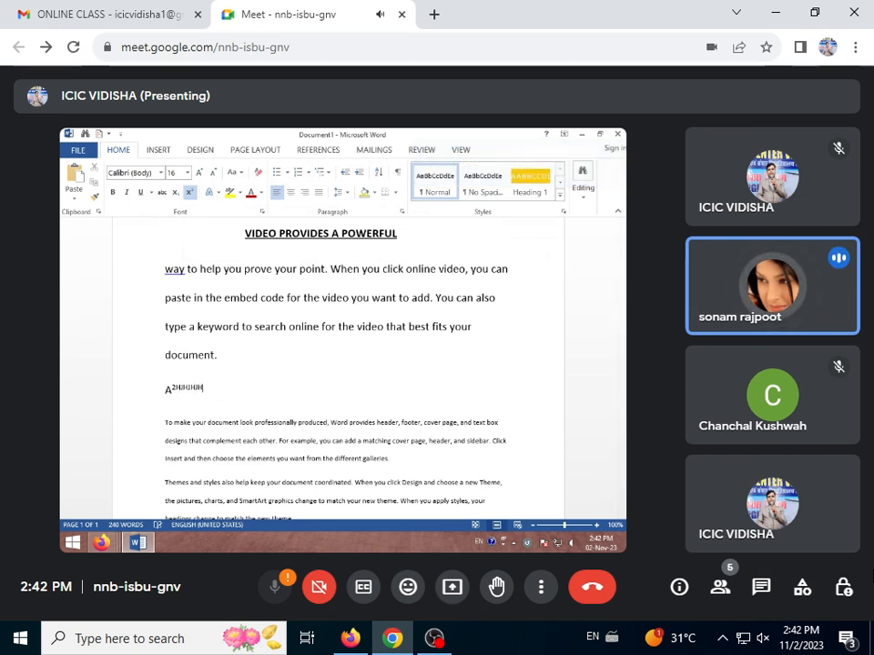
key("BackSpace")
key("BackSpace")
key("BackSpace")
key("BackSpace")
key("BackSpace")
key("BackSpace")
key("BackSpace")
key("BackSpace")
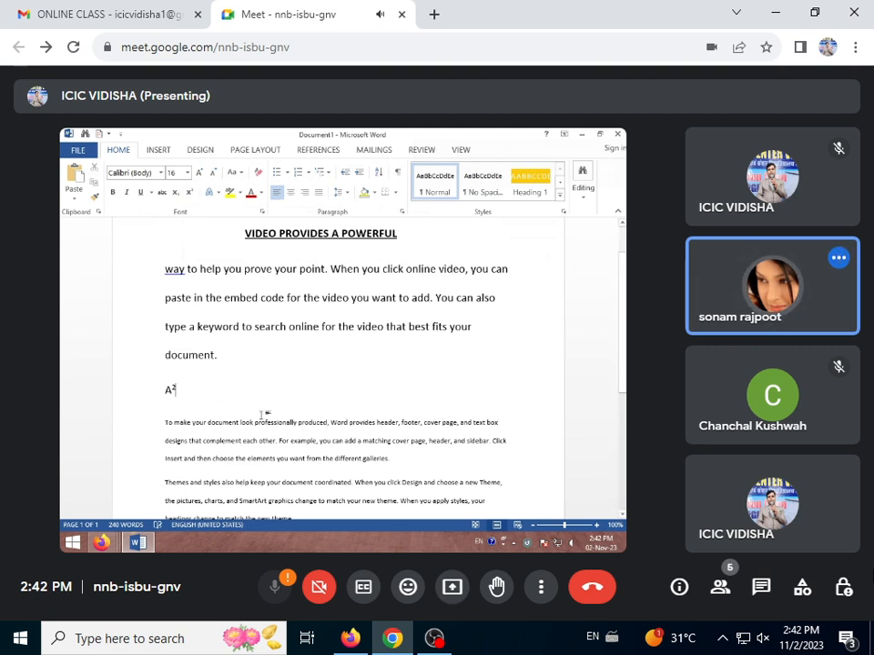
- Continue the expression in normal text with +B and give the B a superscript 2, forming A²+B²
type("*")
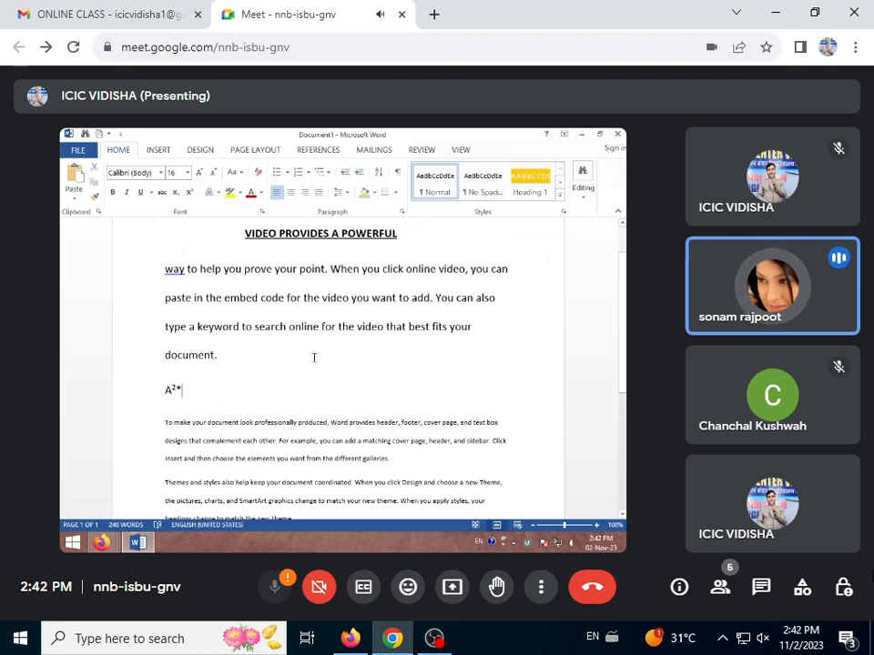
key("BackSpace")
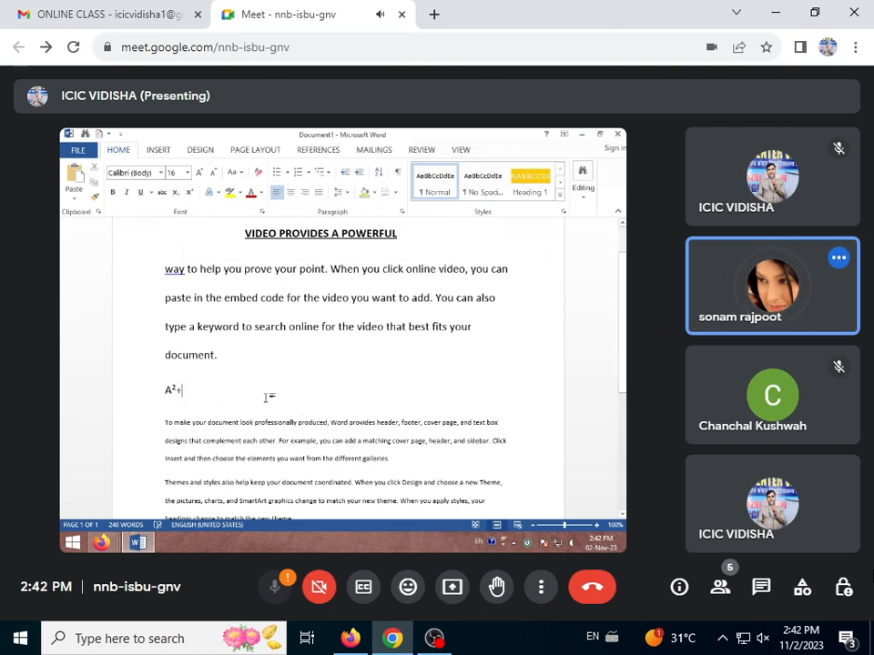
type("+B")
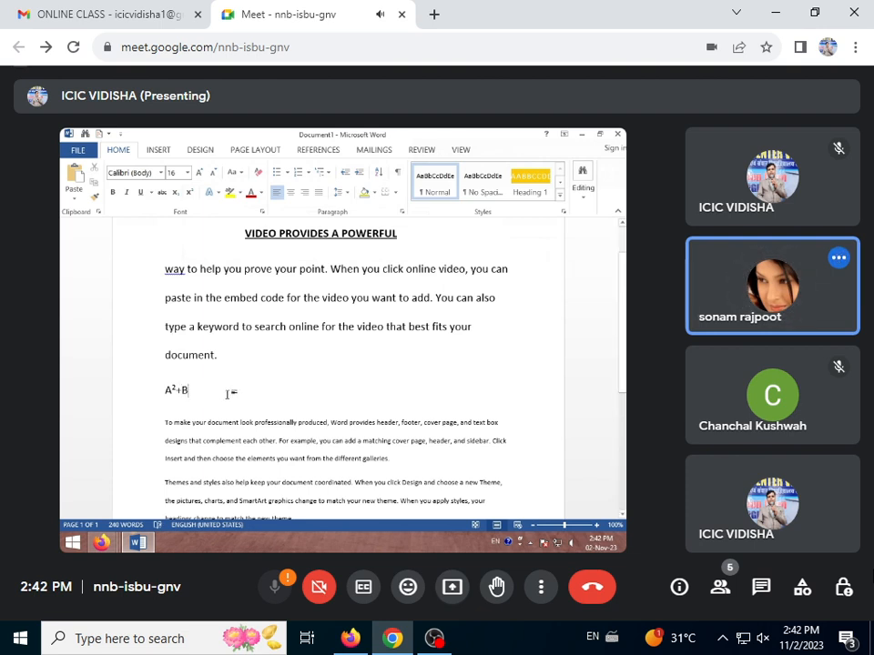
left_click(189, 193)
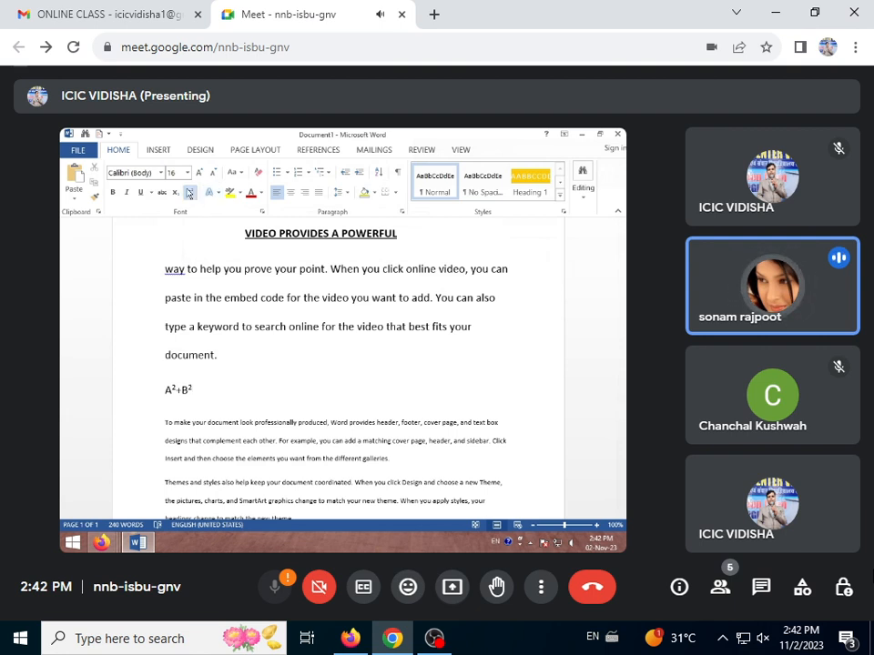
left_click(190, 196)
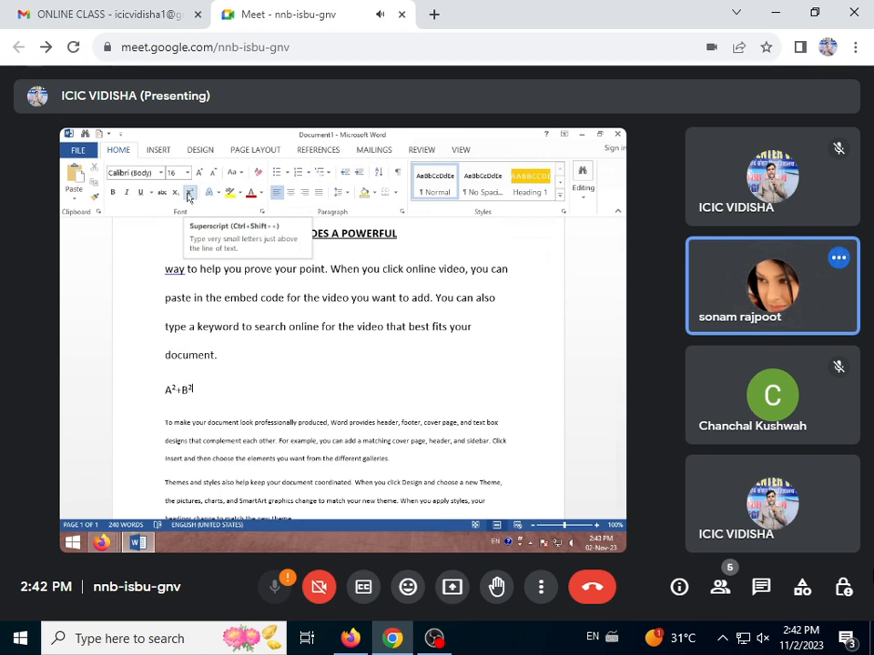
- Try adding CO in superscript after A²+B² and delete it again
left_click(188, 193)
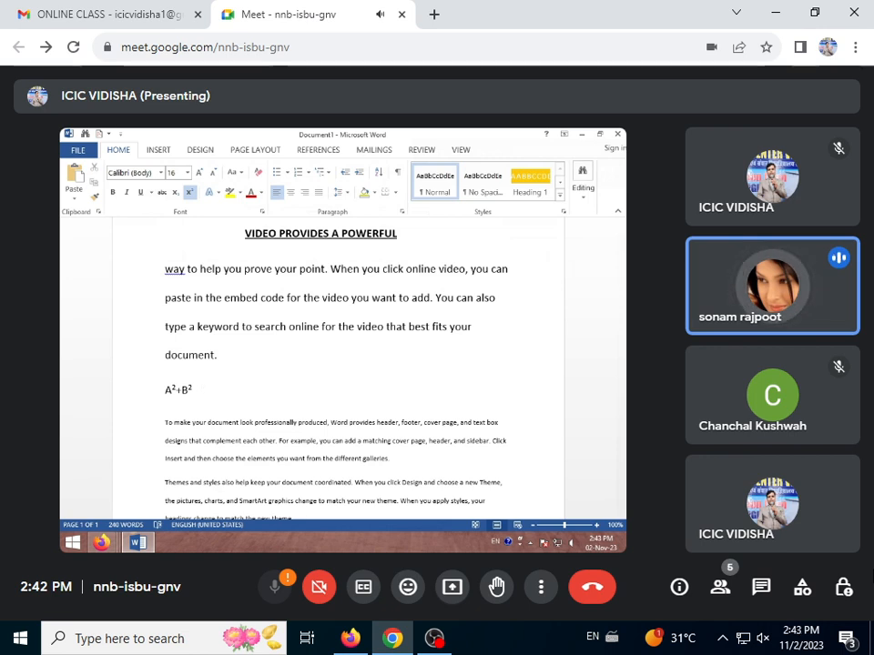
type("q")
type("o")
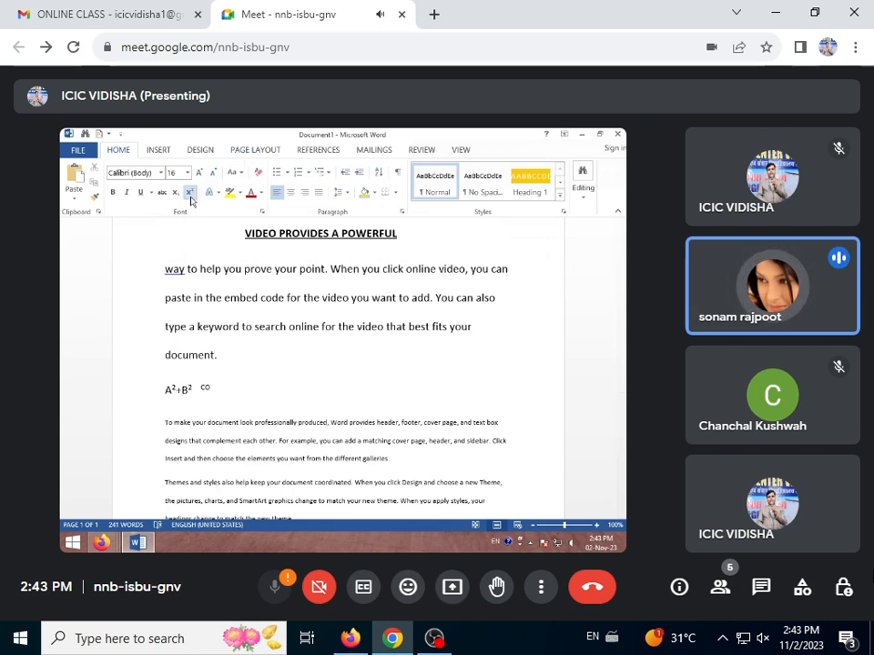
key("BackSpace")
key("BackSpace")
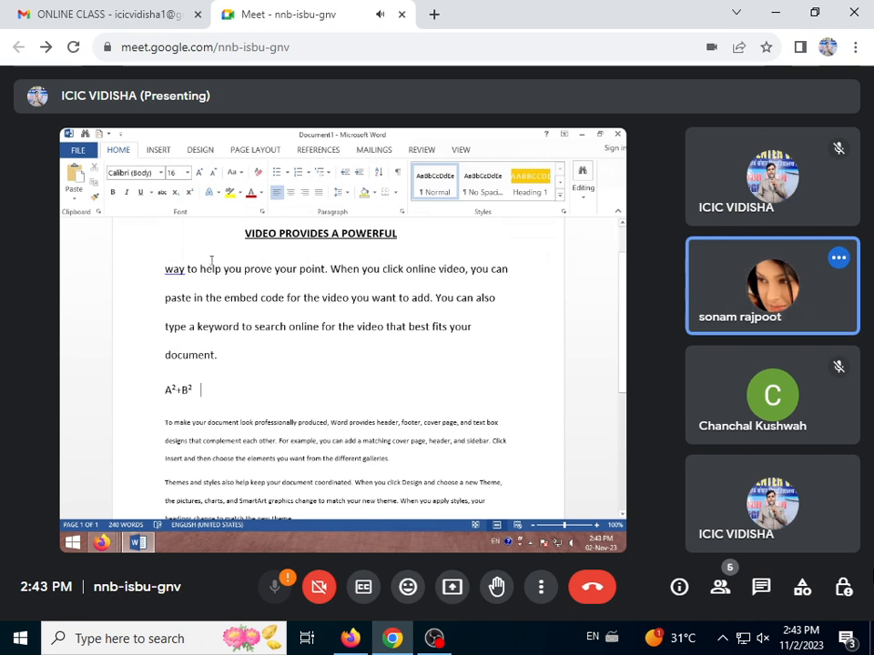
- Add CO₂H₂ after A²+B² in normal text, with both 2s as subscripts
type("C")
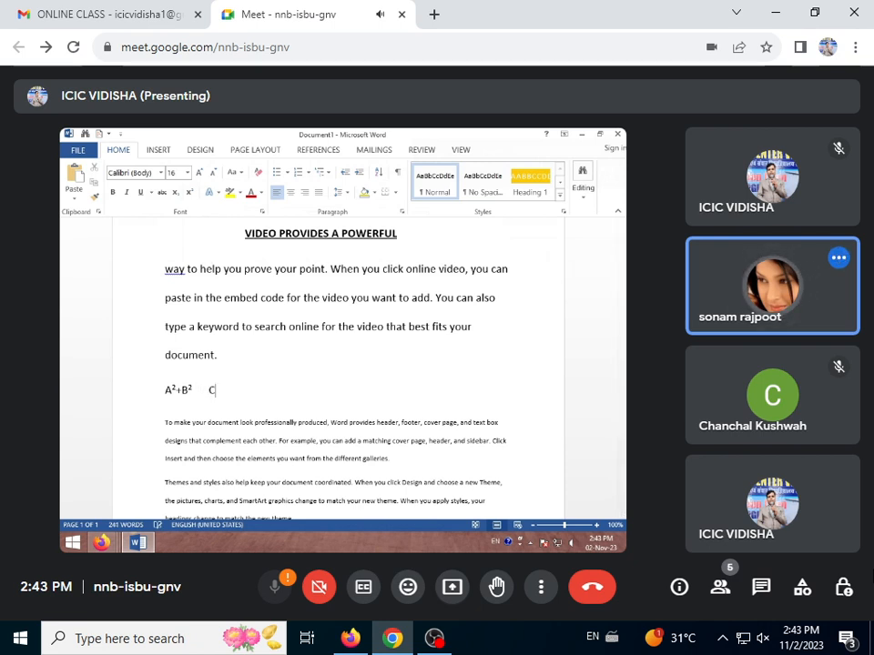
type("O₂H₂")
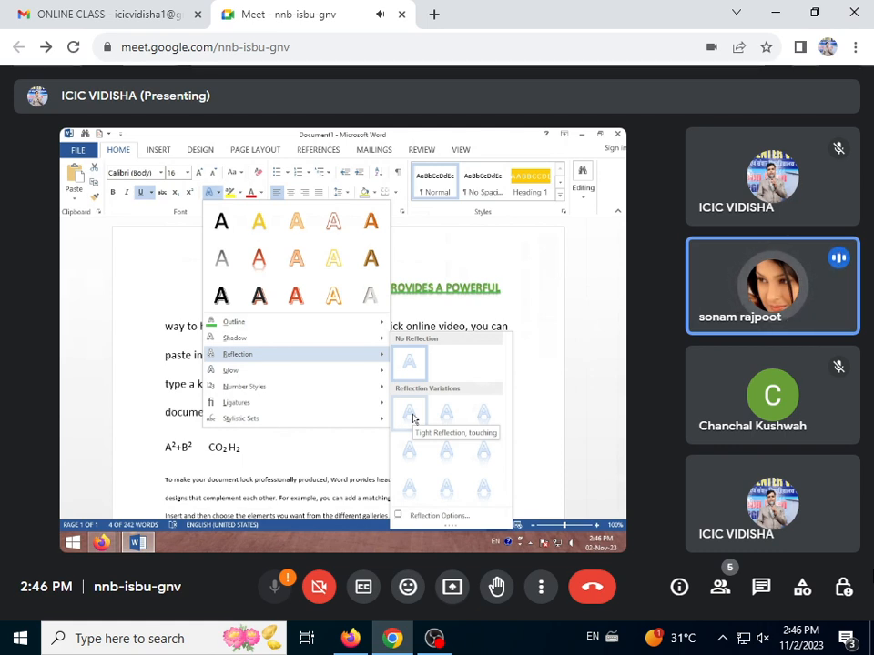
- Apply a reflection variation to the heading "VIDEO PROVIDES A POWERFUL"
left_click(449, 491)
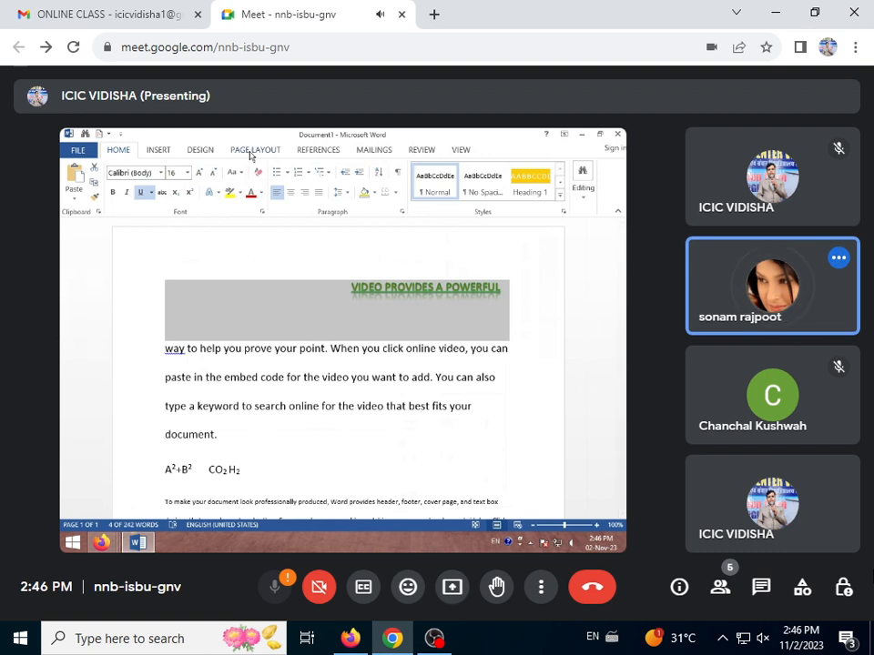
- Preview the glow variations on the heading and look through the outline and number style options without applying any
left_click(220, 193)
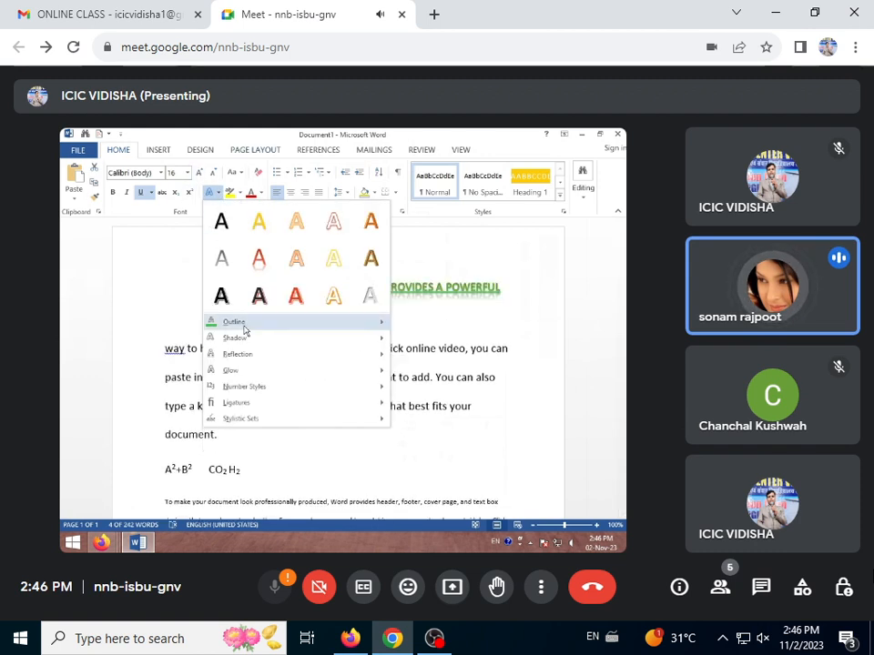
mouse_move(302, 369)
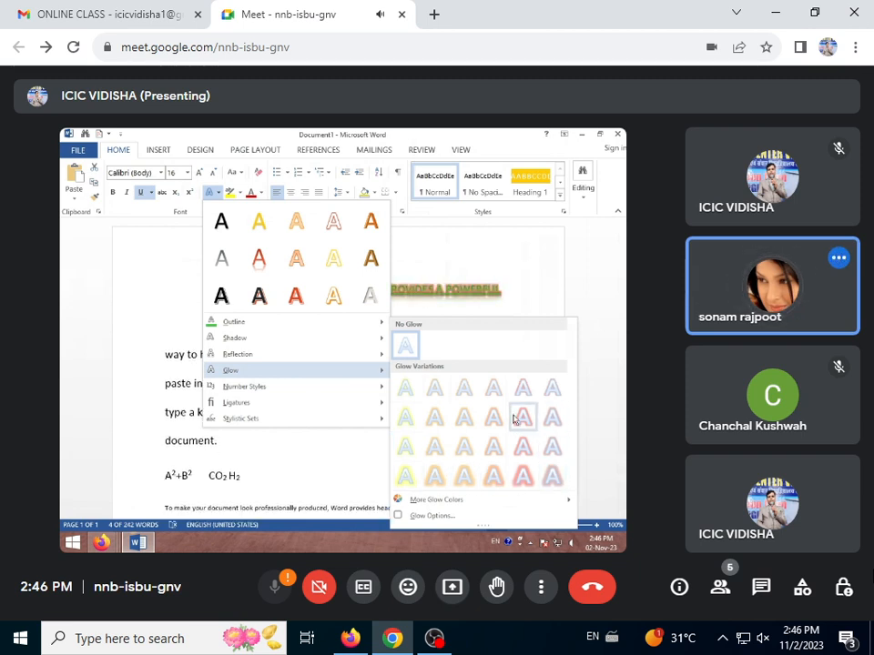
mouse_move(560, 500)
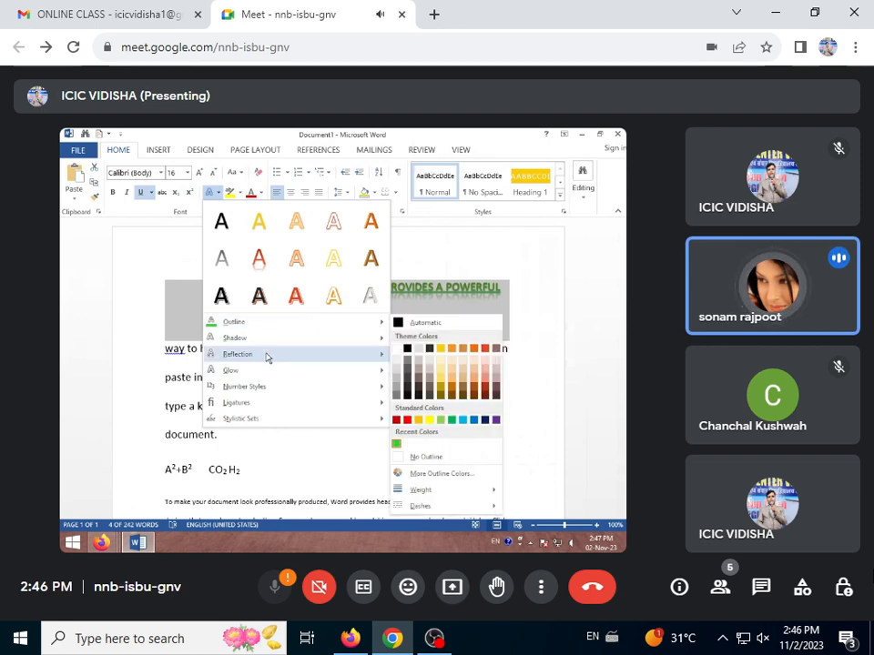
mouse_move(271, 403)
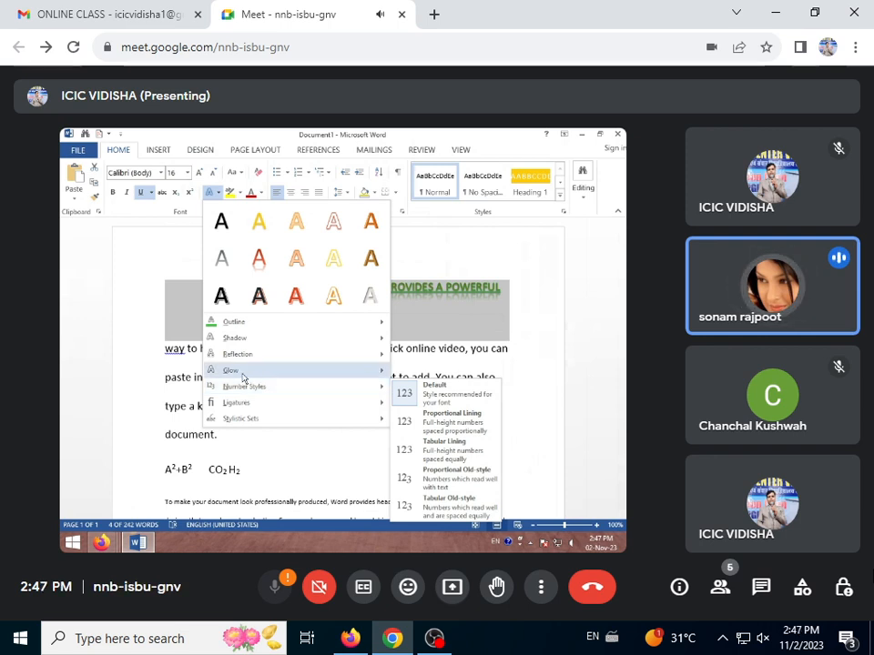
mouse_move(255, 373)
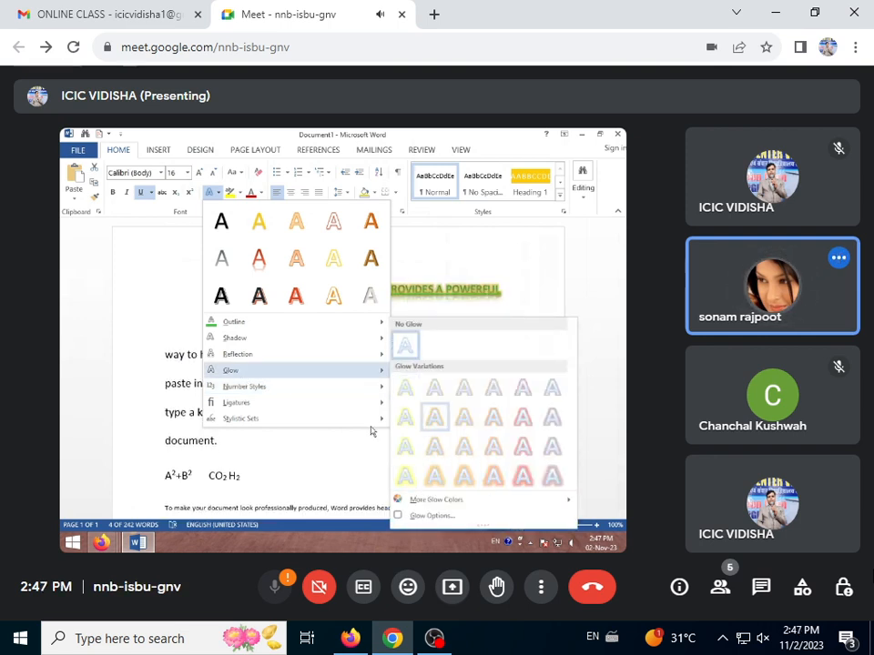
left_click(298, 463)
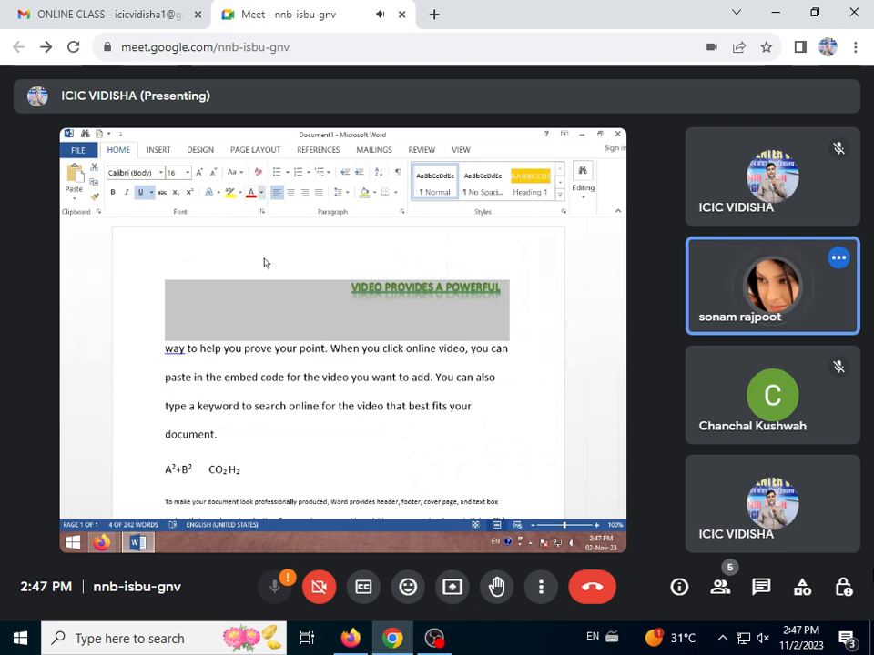
- Clear all formatting from the word "VIDEO" in the heading
left_click(284, 358)
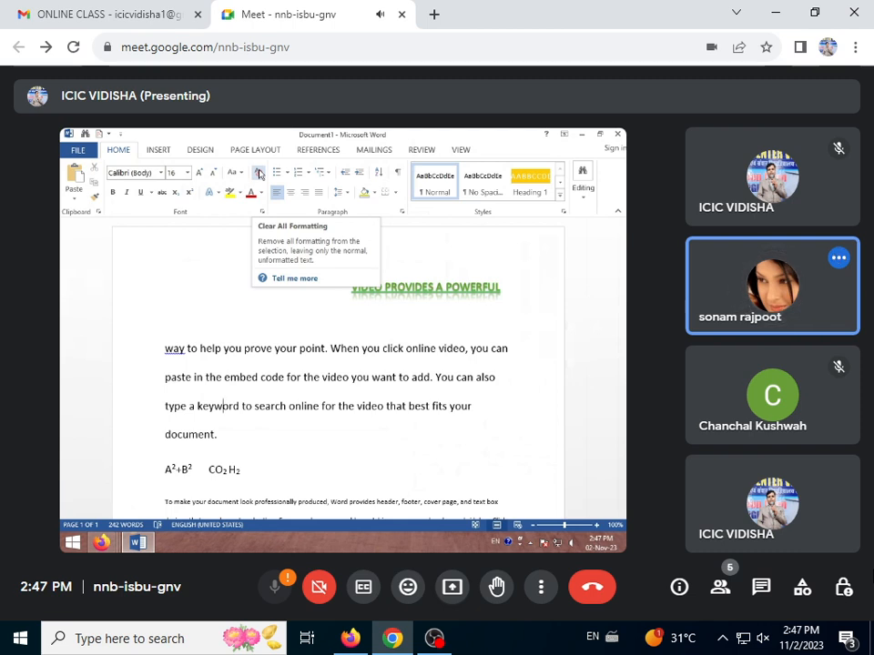
key("ctrl+a")
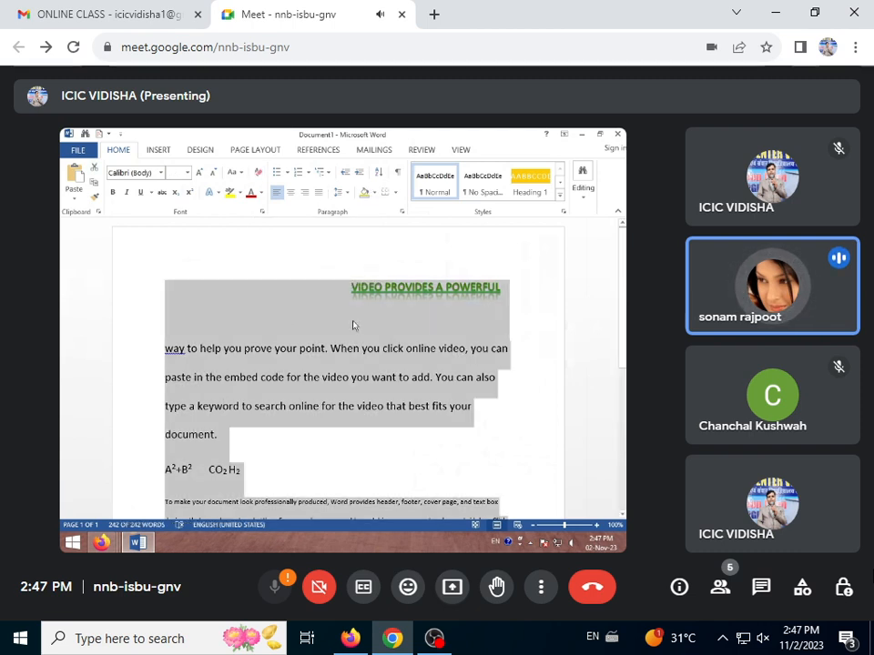
left_click(355, 327)
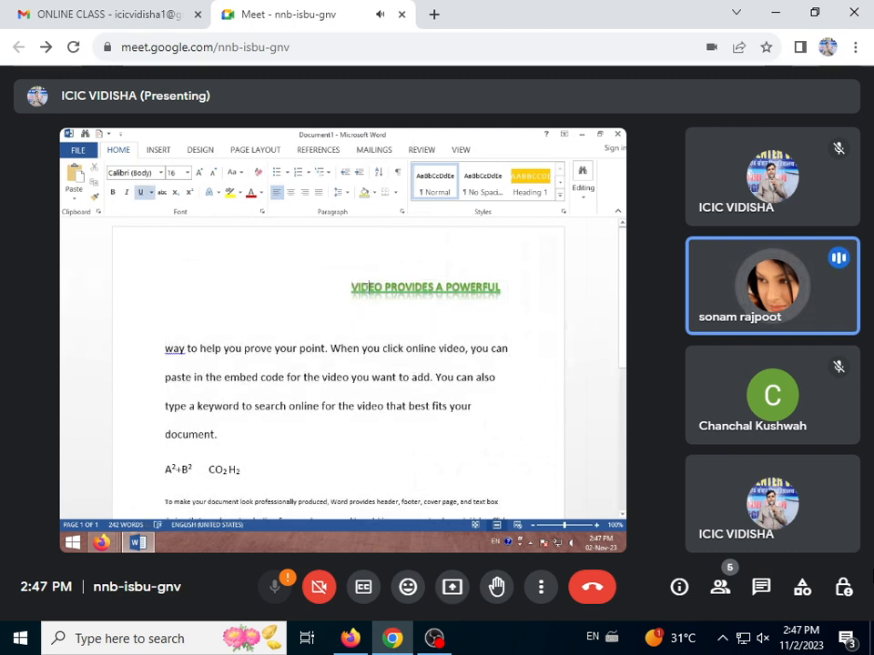
left_click_drag(353, 290, 382, 294)
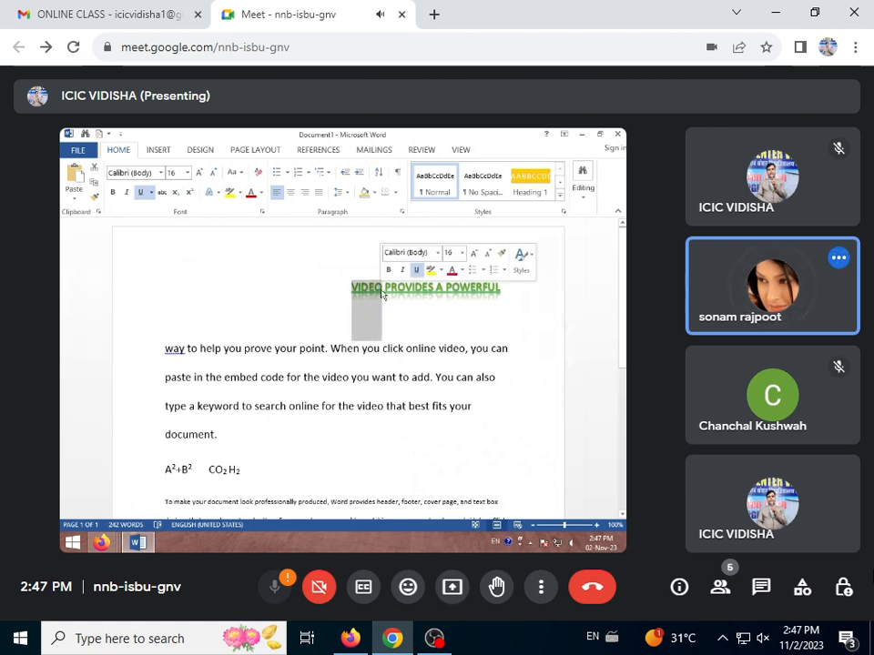
left_click(259, 173)
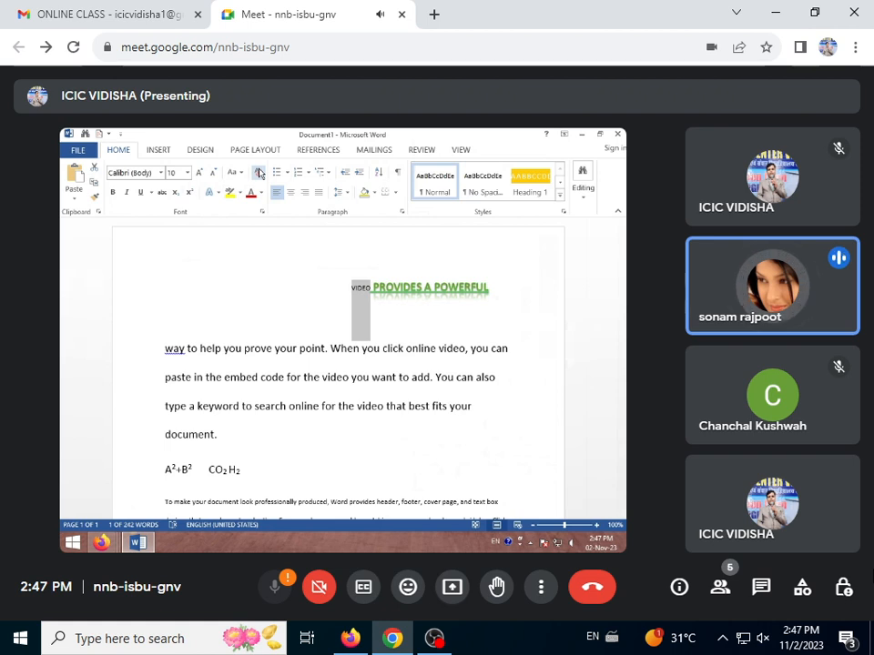
left_click(304, 376)
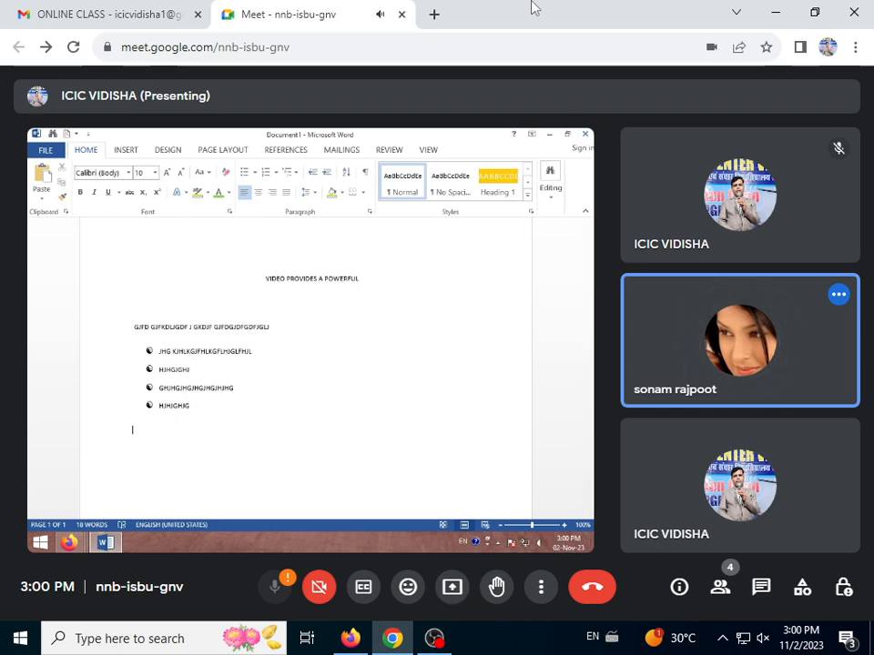
left_click(436, 638)
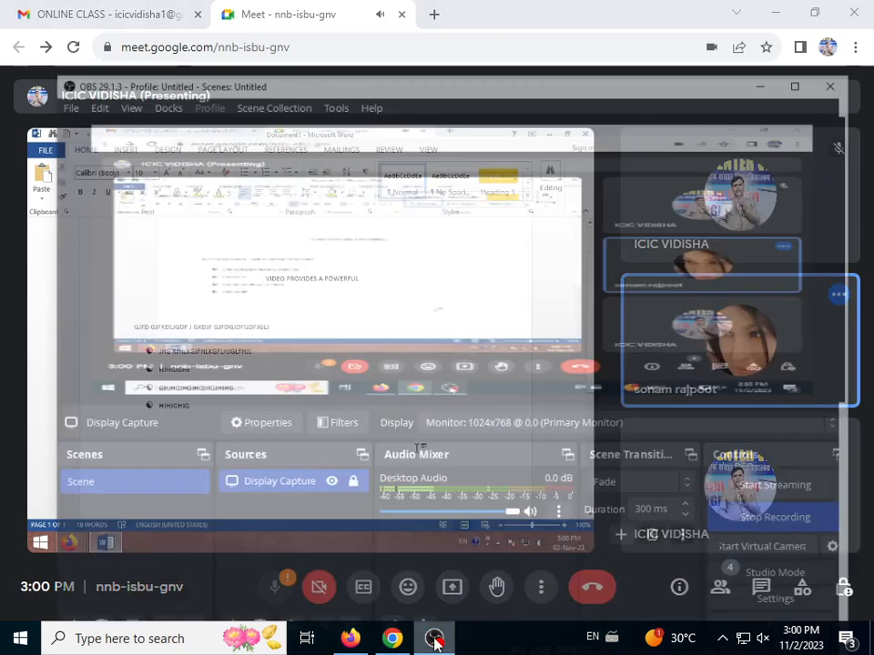